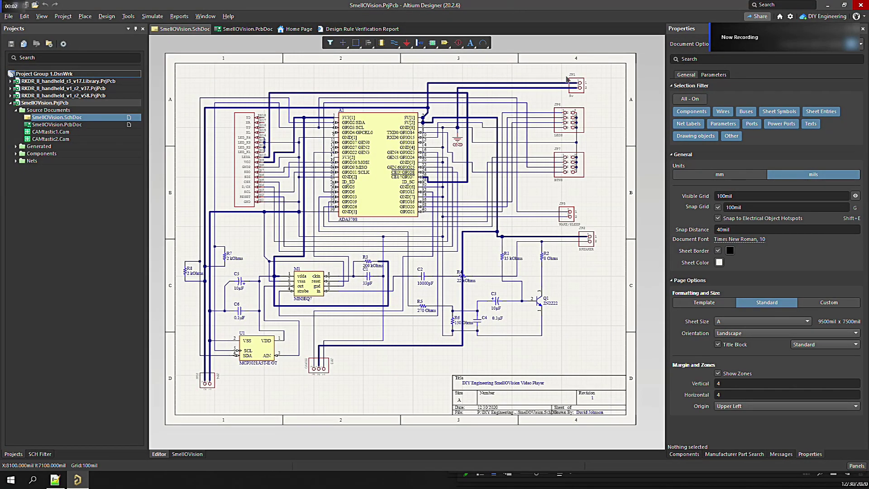
Examine the SmellOVision schematic, covering resistor R8, the MSGEQ7 and MCP3021 circuits, and the JP connectors.
scroll(301, 252, up, 3)
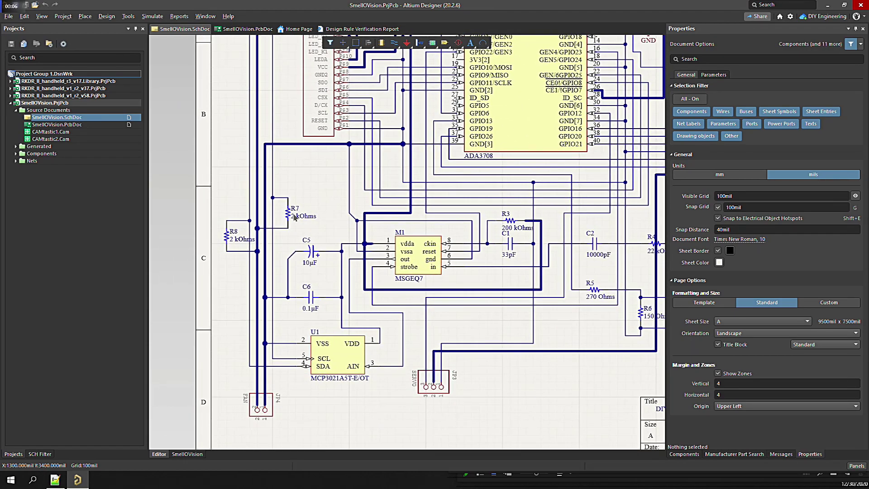
click(234, 231)
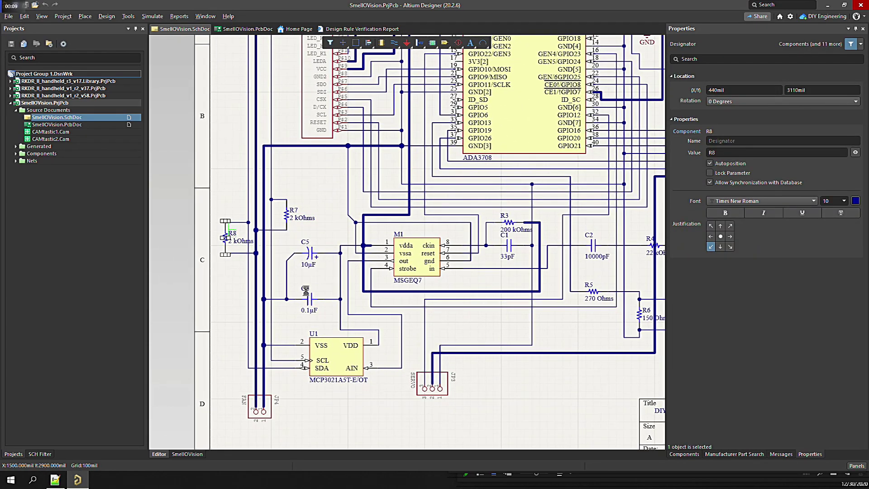
click(417, 253)
click(364, 402)
scroll(488, 218, right, 8)
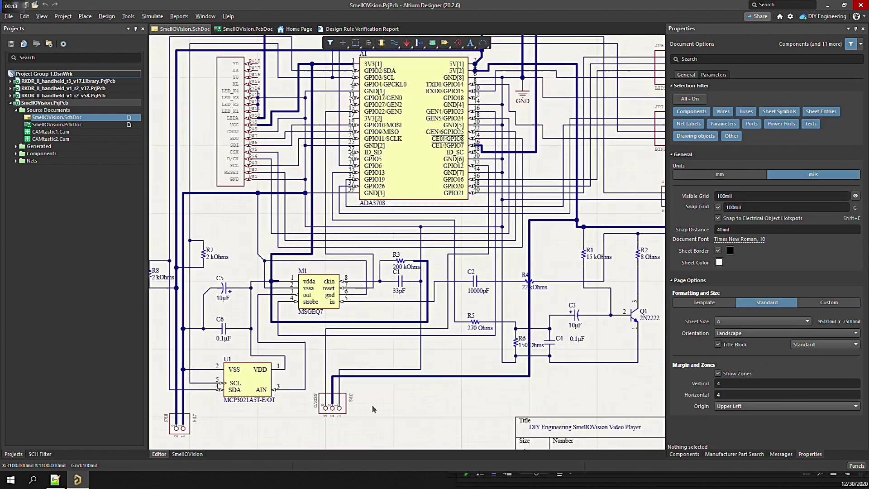
scroll(489, 219, up, 2)
scroll(507, 199, up, 3)
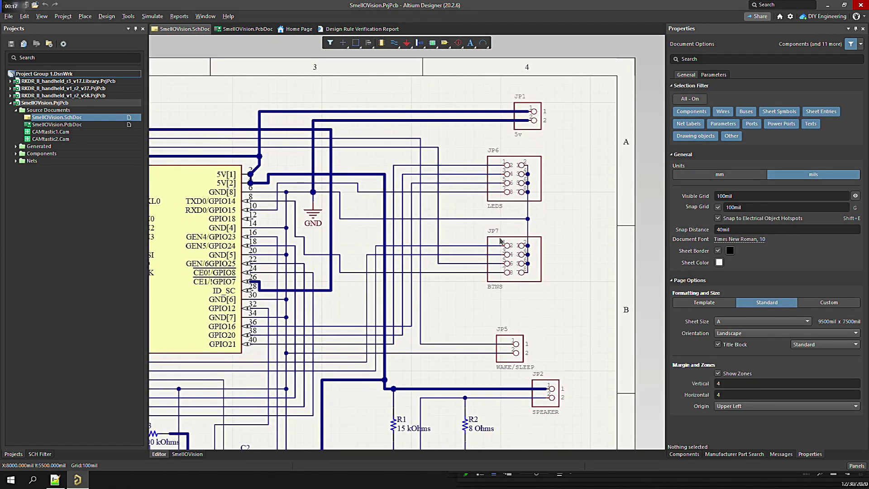
scroll(501, 240, down, 3)
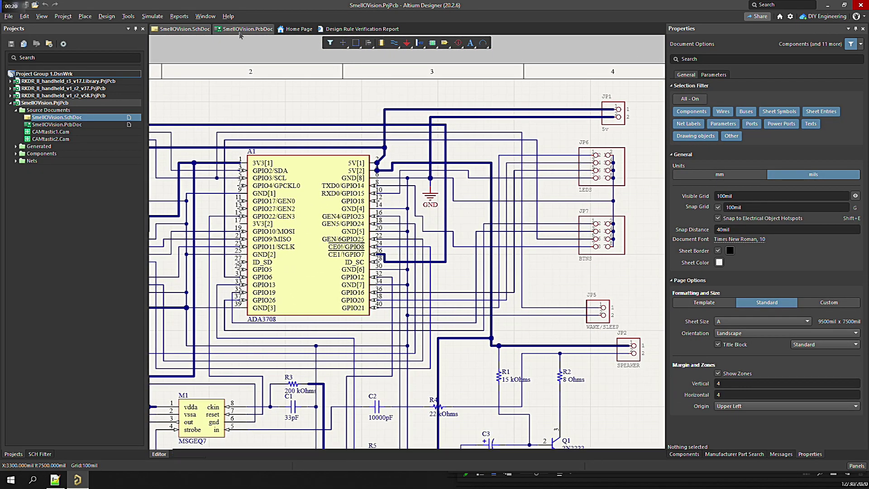
Open the SmellOVision PCB layout and inspect the board in both 2D and 3D views.
click(244, 29)
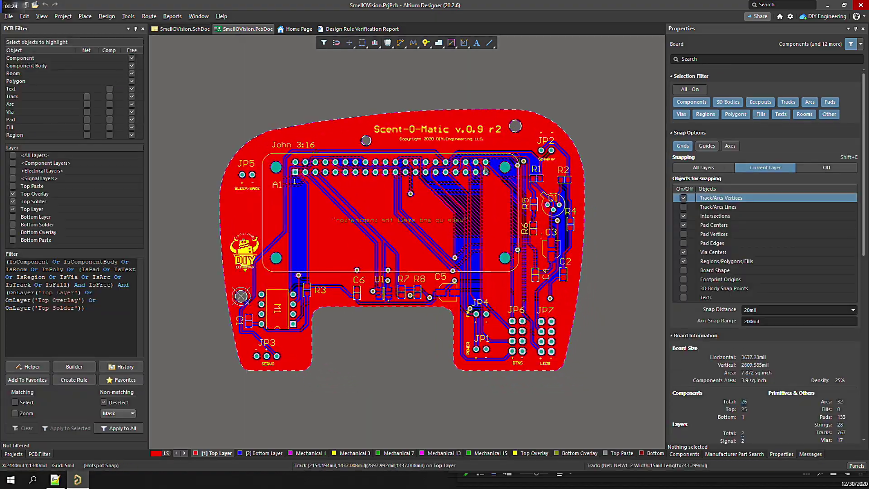
scroll(254, 320, up, 4)
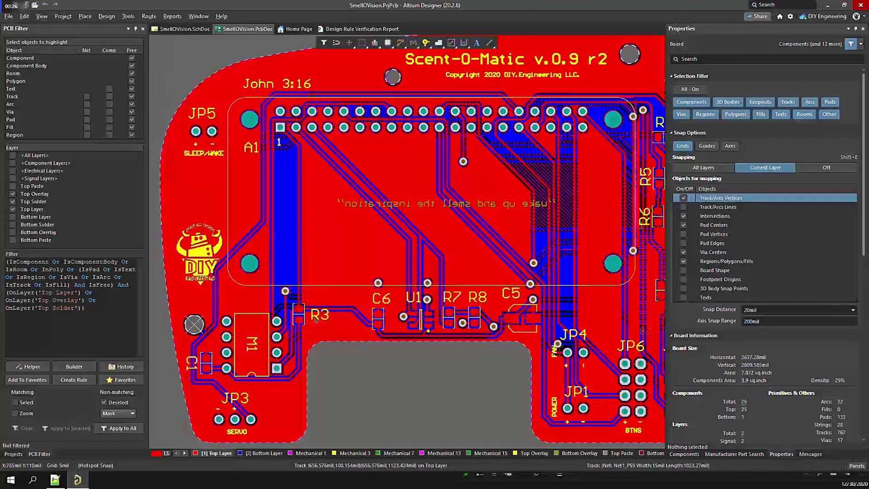
scroll(250, 202, up, 1)
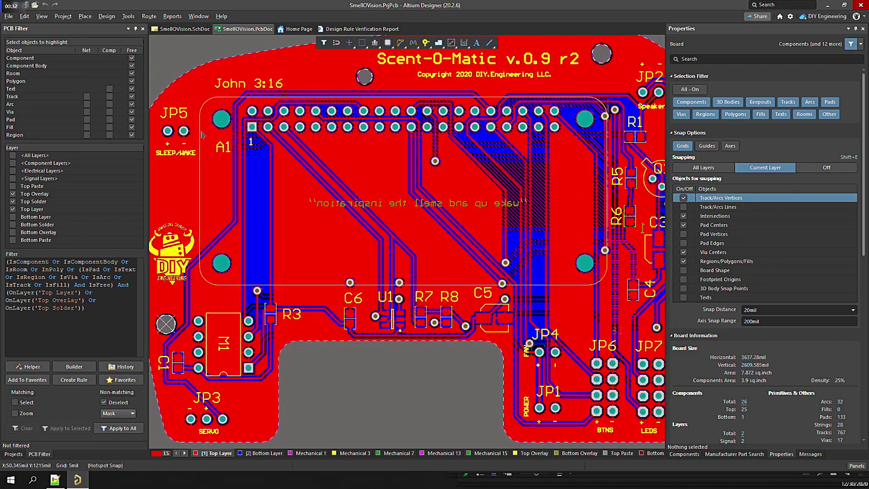
key(3)
key(2)
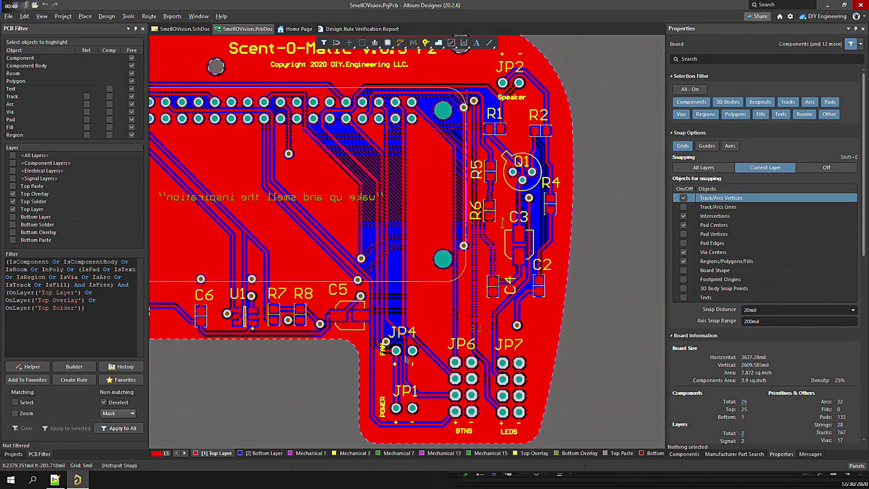
Inspect the JP4 fan and JP1 power headers on the PCB layout in 2D and 3D.
scroll(455, 317, up, 3)
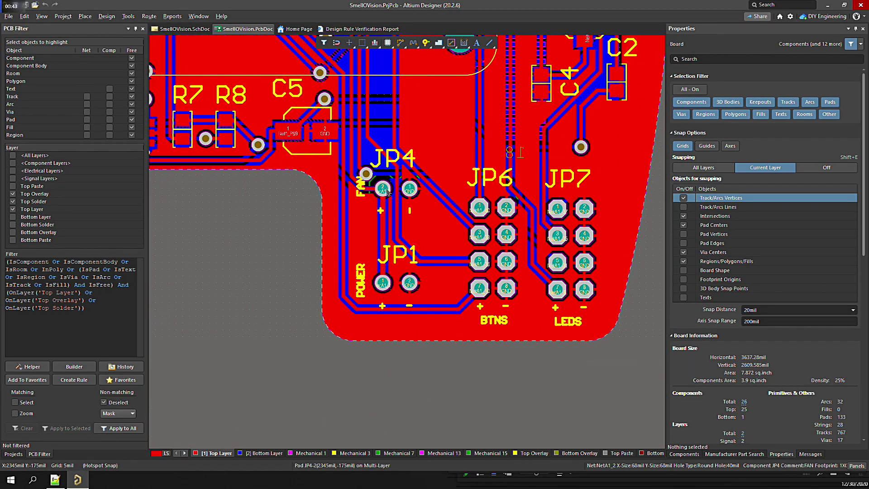
key(3)
mouse_move(372, 238)
mouse_down()
mouse_move(344, 213)
mouse_move(398, 253)
mouse_move(446, 271)
mouse_move(436, 248)
mouse_move(524, 311)
mouse_move(608, 335)
mouse_move(607, 265)
mouse_move(409, 306)
mouse_move(439, 338)
mouse_move(437, 280)
mouse_move(364, 171)
mouse_move(308, 144)
mouse_move(422, 280)
mouse_up()
key(2)
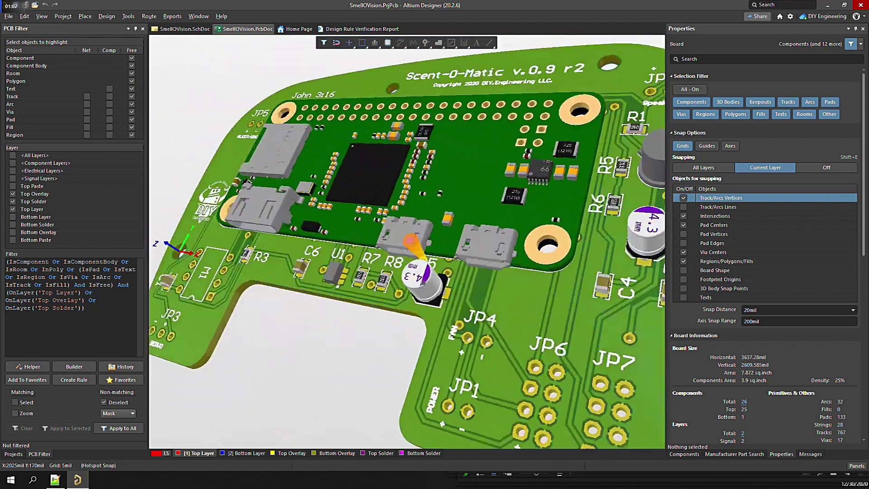
Switch to the JLCPCB quote page in the browser, choose Black as the PCB color and set the PCB quantity to 10.
key(ctrl+Page_Down)
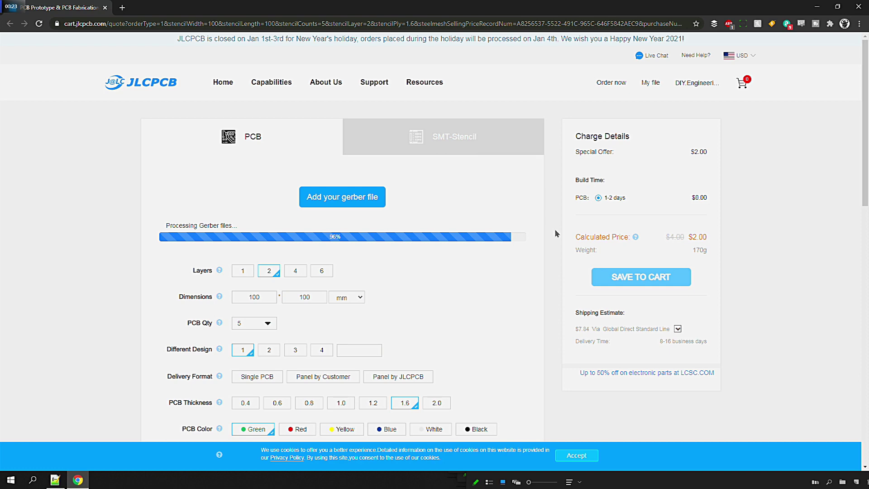
scroll(498, 244, down, 4)
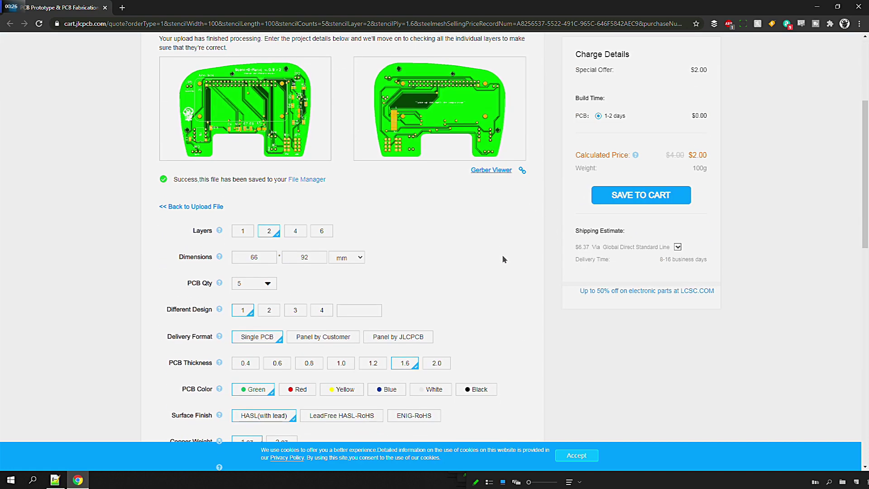
click(479, 392)
click(268, 284)
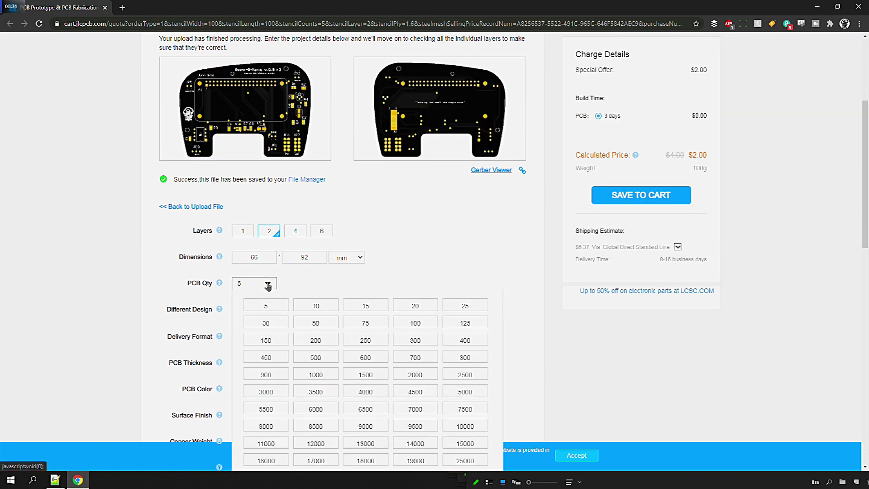
click(323, 307)
Add a stencil to the PCB order with Top as the stencil side, and review the remaining order options.
scroll(496, 286, down, 7)
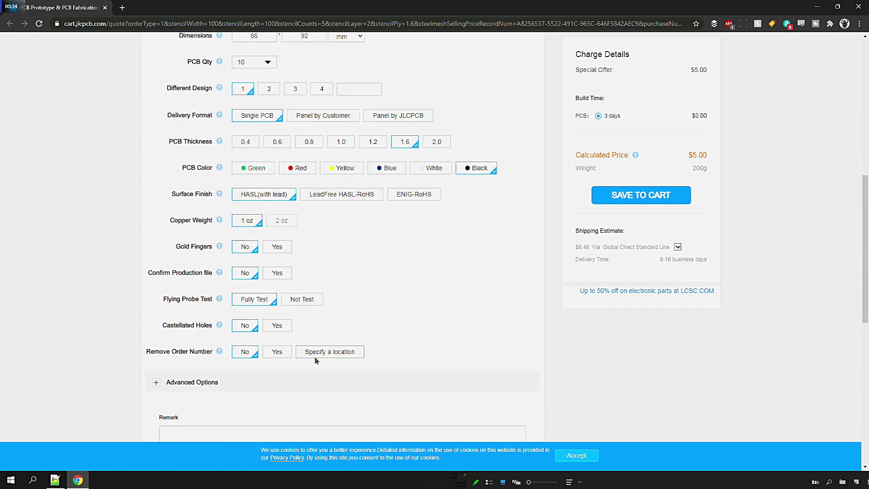
scroll(326, 358, down, 2)
click(506, 339)
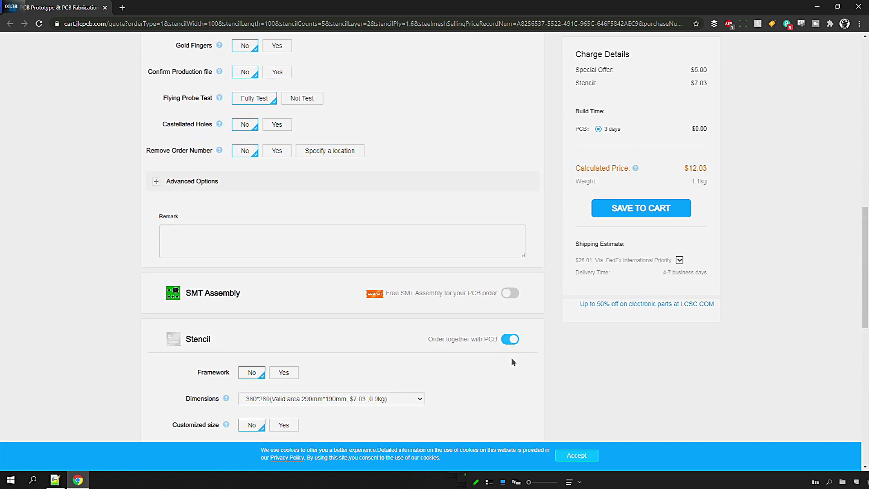
scroll(354, 290, down, 2)
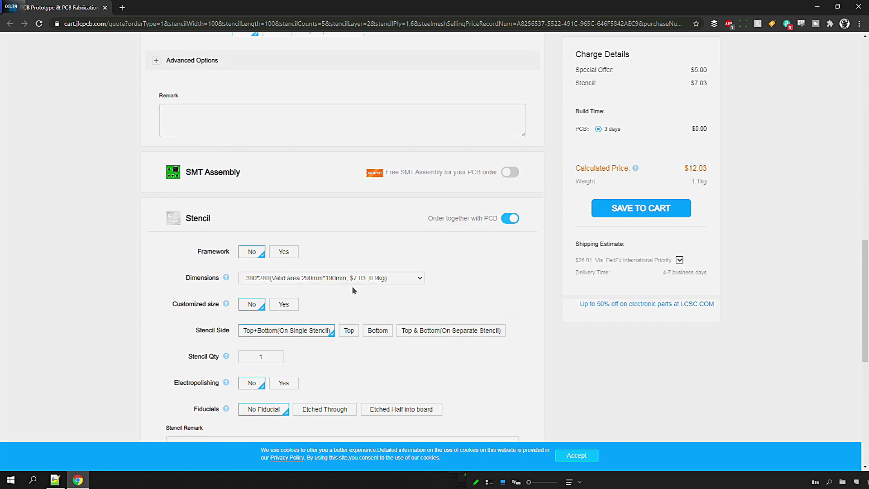
click(350, 330)
scroll(555, 351, down, 3)
scroll(552, 343, up, 3)
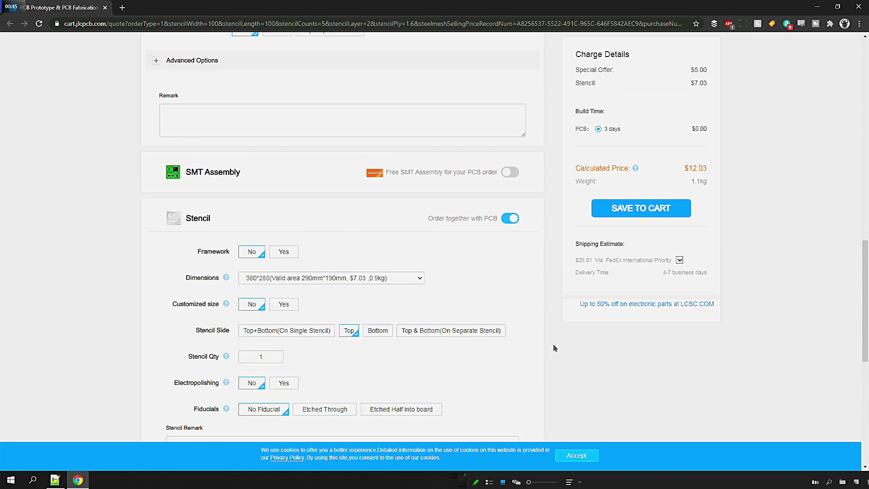
scroll(553, 343, up, 15)
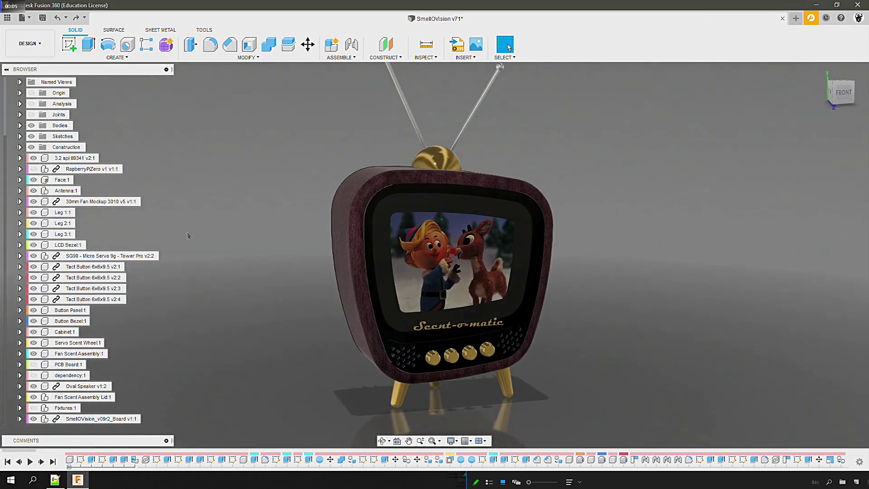
In Fusion 360, isolate the Cabinet component of the SmellOVision model and show the Fixtures component with it.
right_click(61, 334)
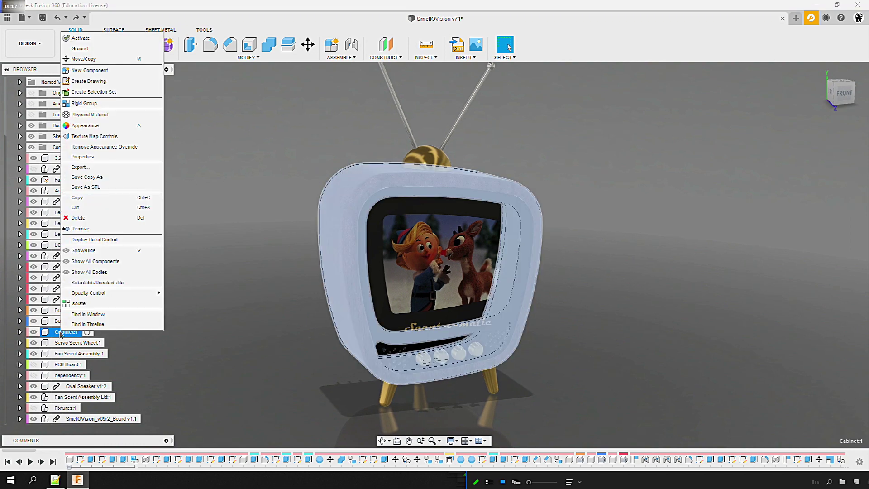
click(80, 304)
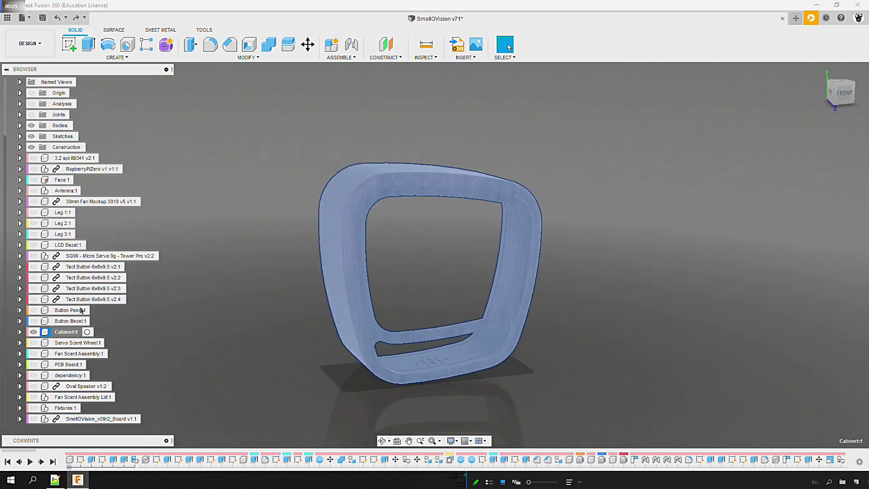
click(205, 320)
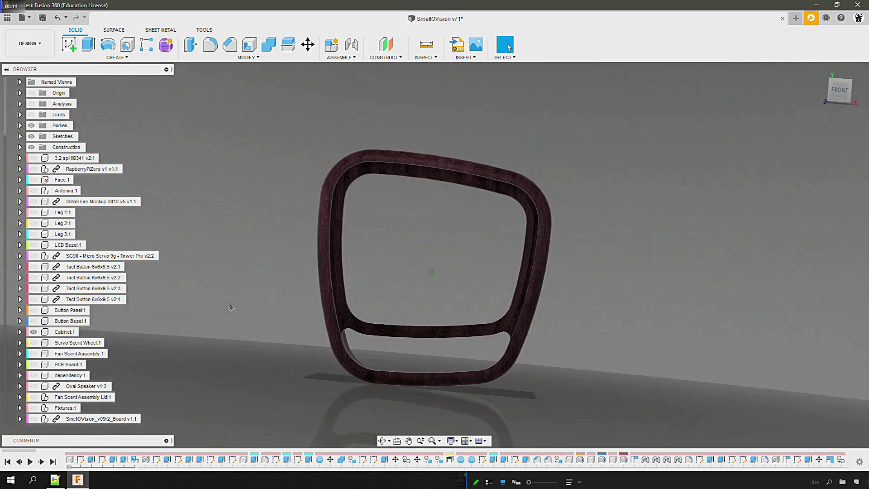
click(34, 408)
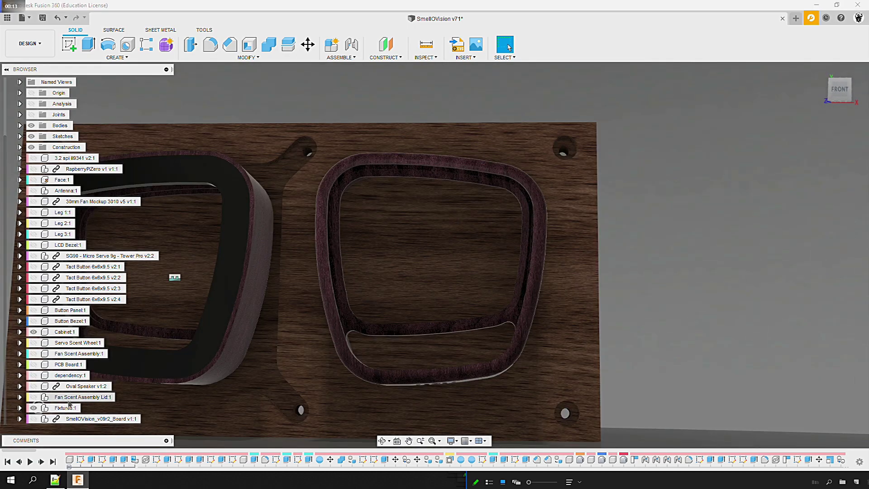
drag(69, 404, 831, 258)
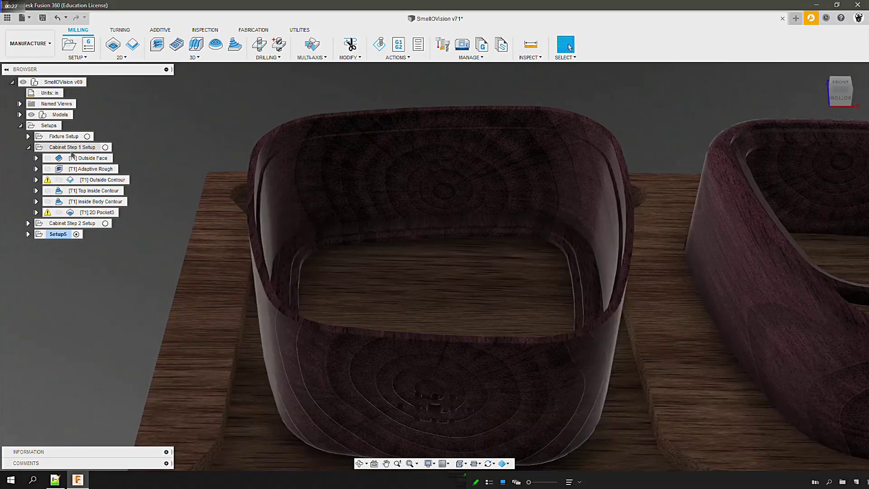
Review the Outside Face, Adaptive Rough, Outside Contour and Inside Body Contour toolpaths in Cabinet Step 1 Setup, and the 2D Contour4 toolpath.
click(86, 158)
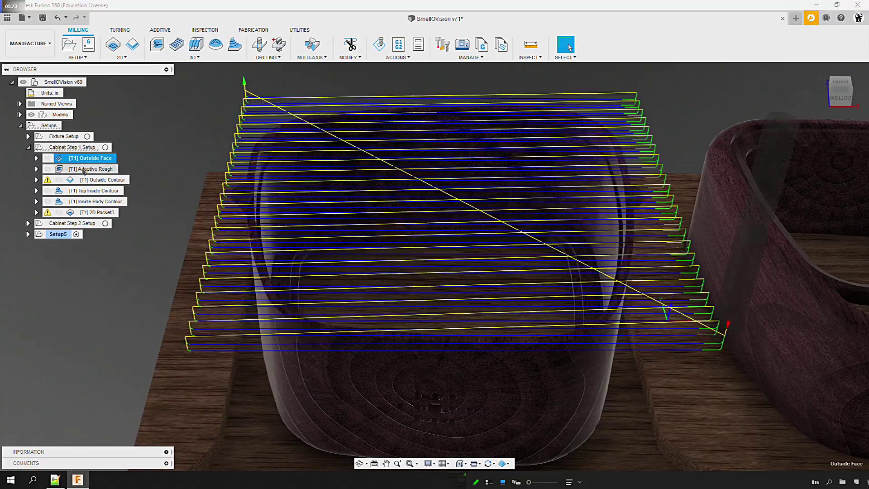
click(84, 169)
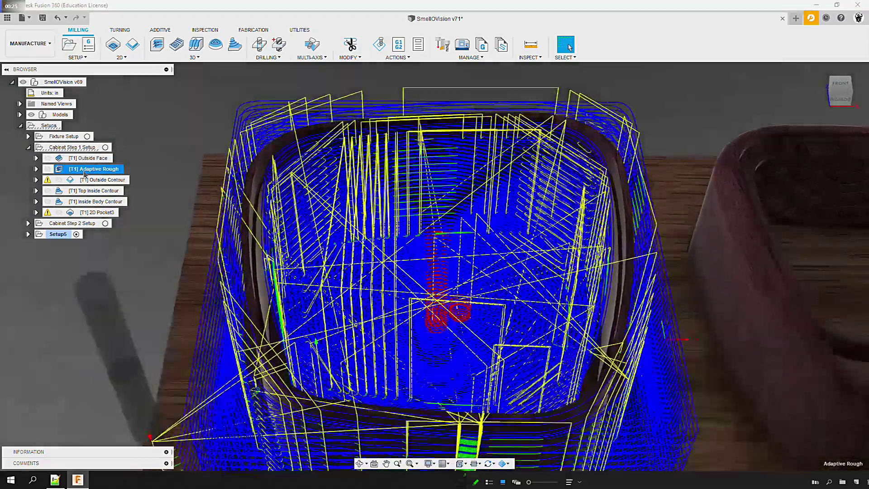
click(91, 180)
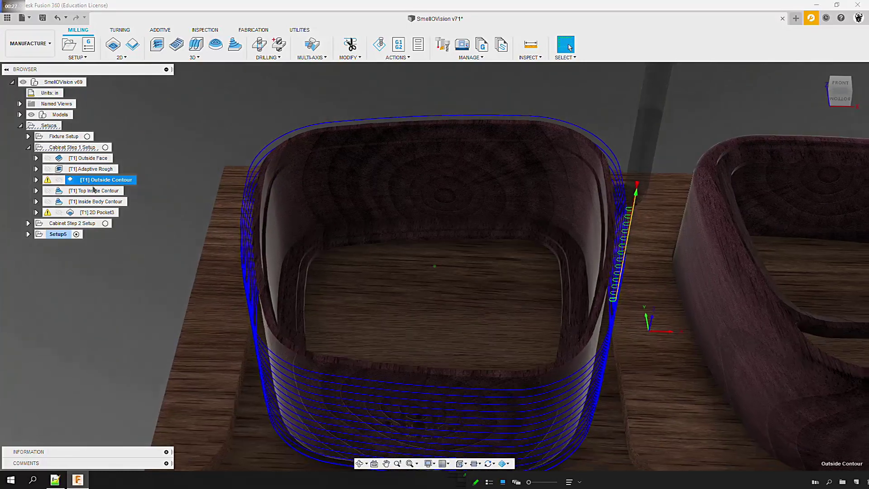
click(93, 201)
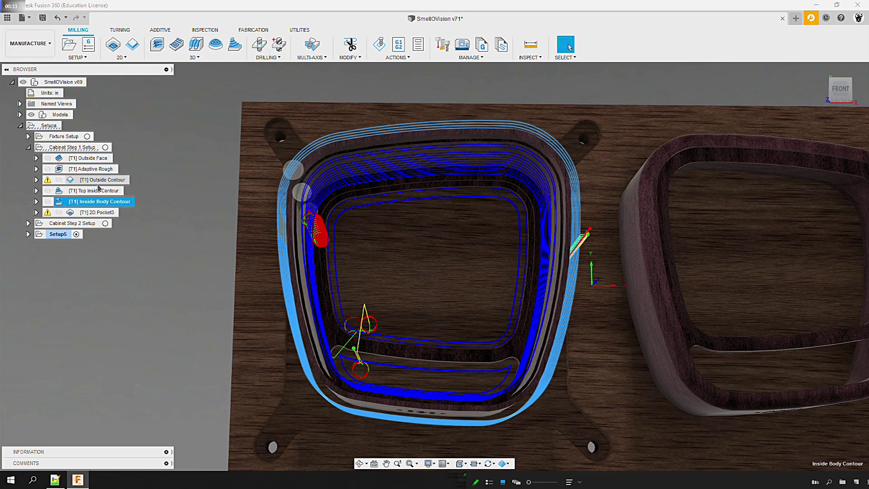
click(100, 168)
right_click(103, 169)
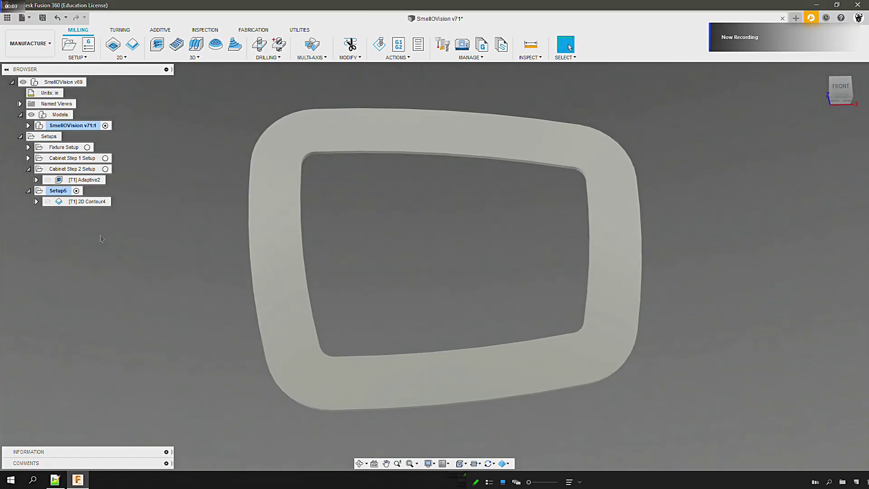
click(88, 201)
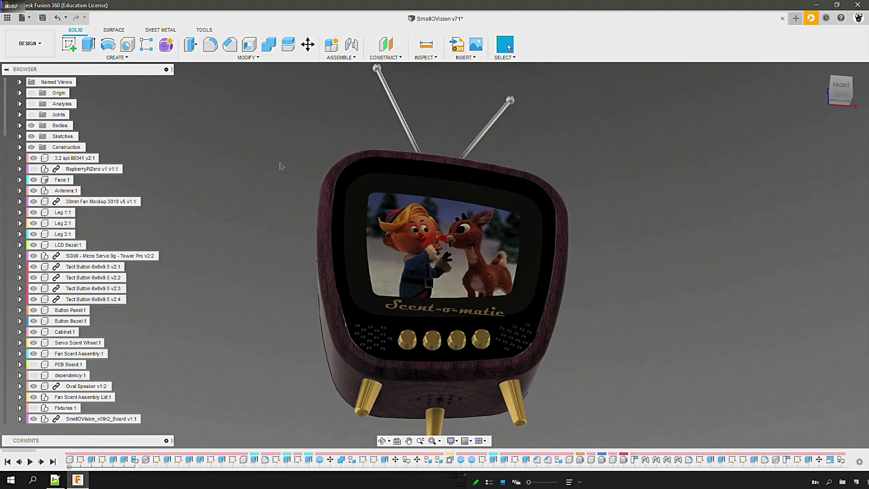
Hide the Cabinet component to inspect the fan scent assembly and internal parts, and show the cabinet again.
click(33, 332)
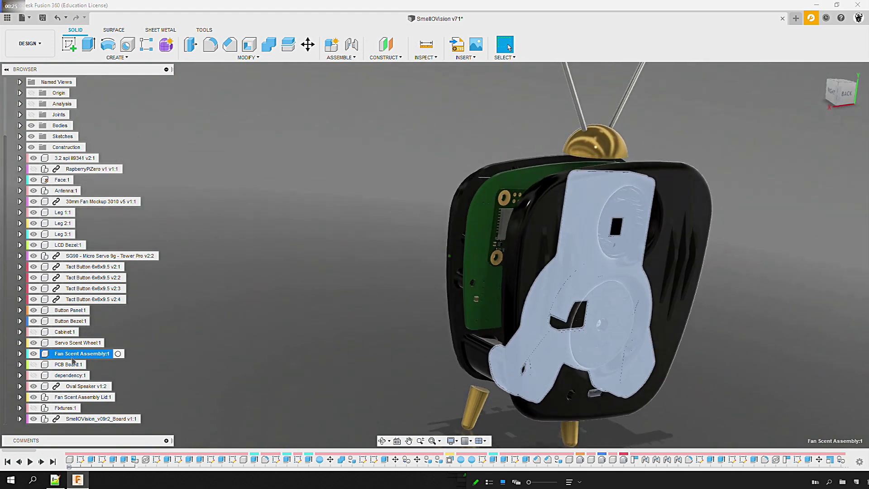
key(Escape)
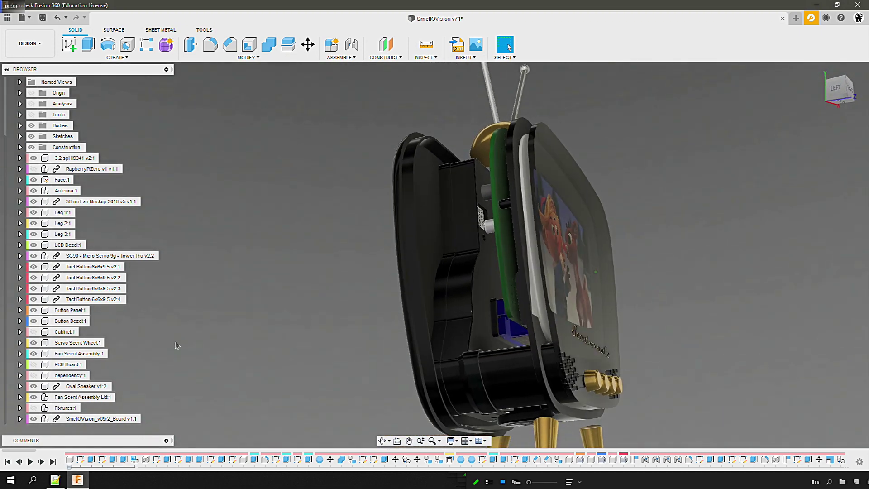
click(33, 332)
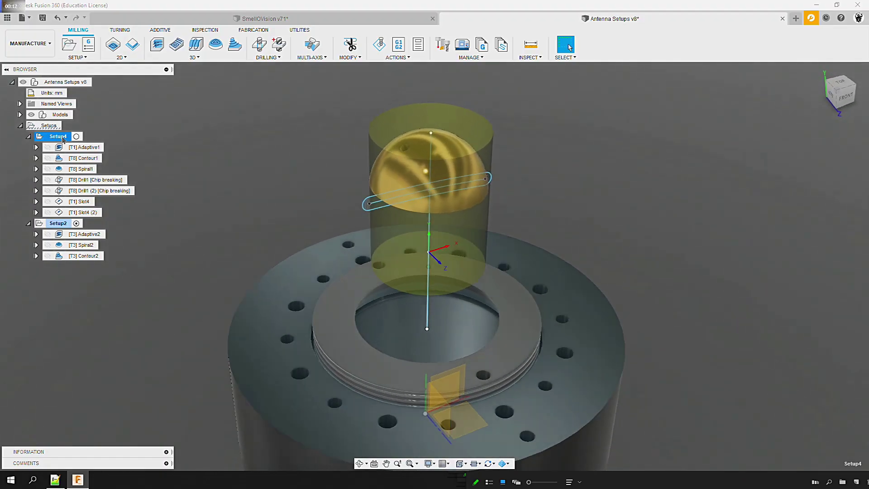
Review the antenna dome's Setup4 toolpaths: Adaptive1, Contour1, Spiral1, Drill1, Drill1 (2), Slot4 and Slot4 (2).
click(84, 149)
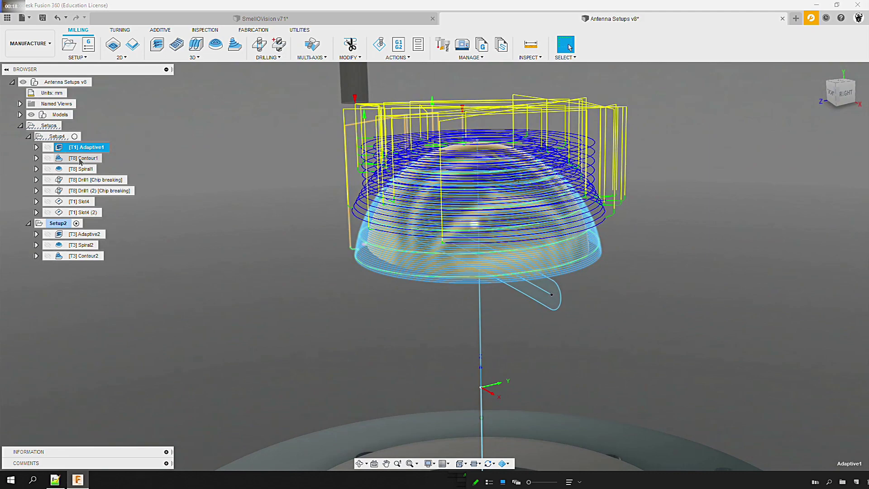
click(80, 159)
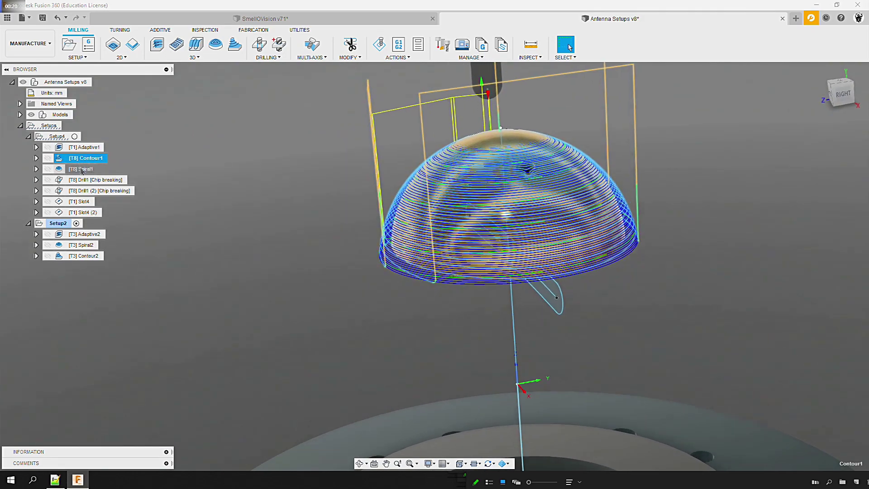
click(81, 169)
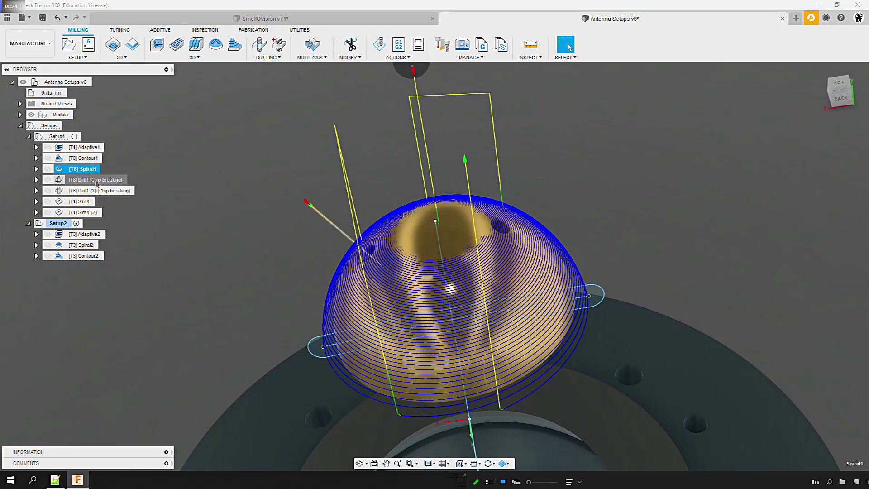
click(97, 181)
click(101, 190)
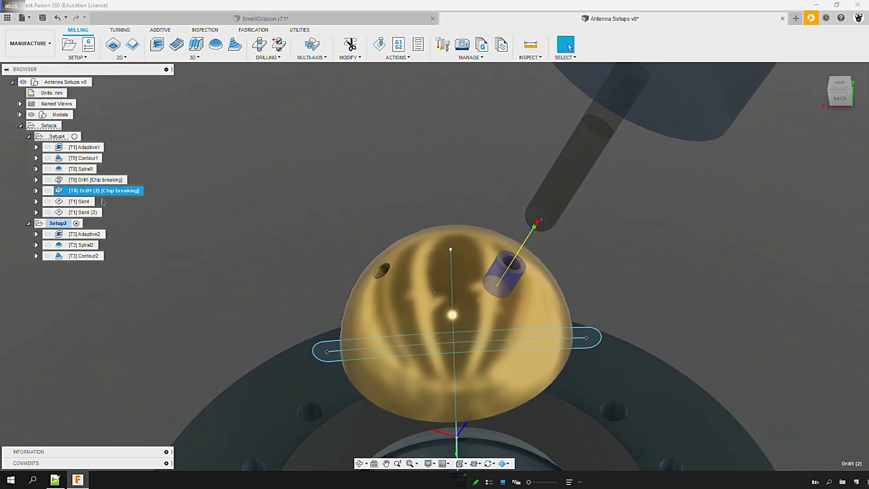
click(92, 202)
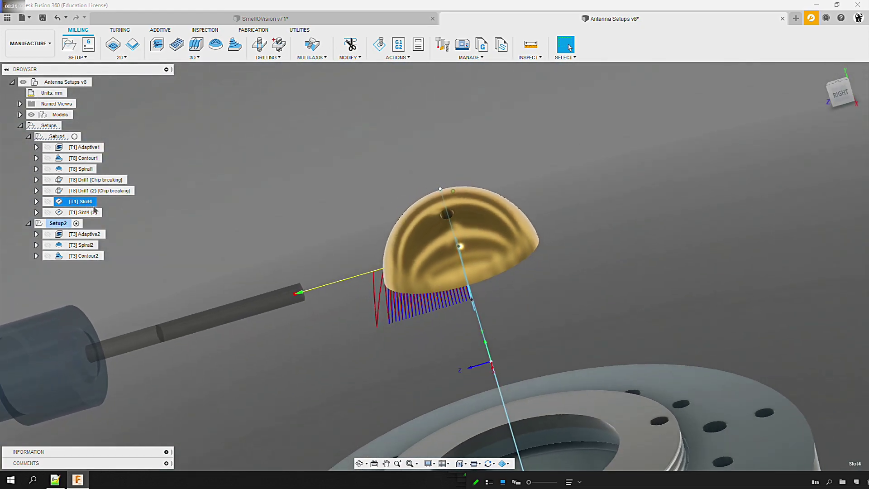
click(94, 211)
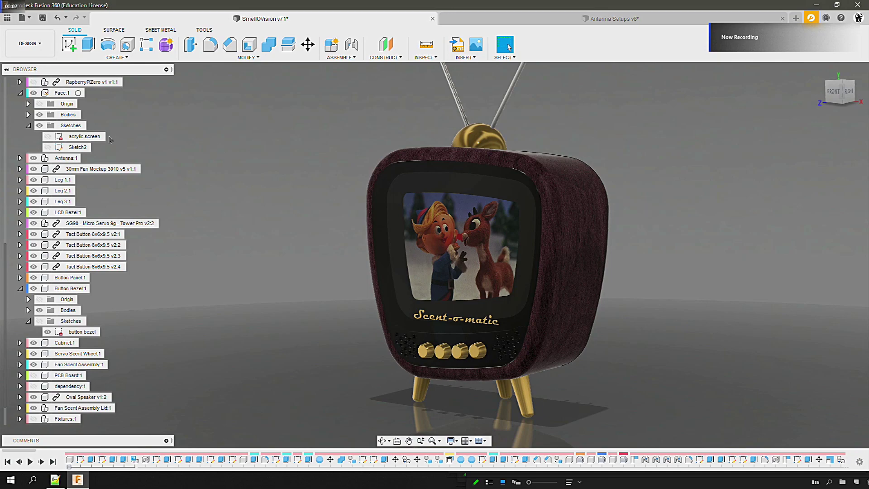
Select the Face component's acrylic screen sketch in the SmellOVision model, and select the two blue button panel outlines in LightBurn's face project.
click(90, 136)
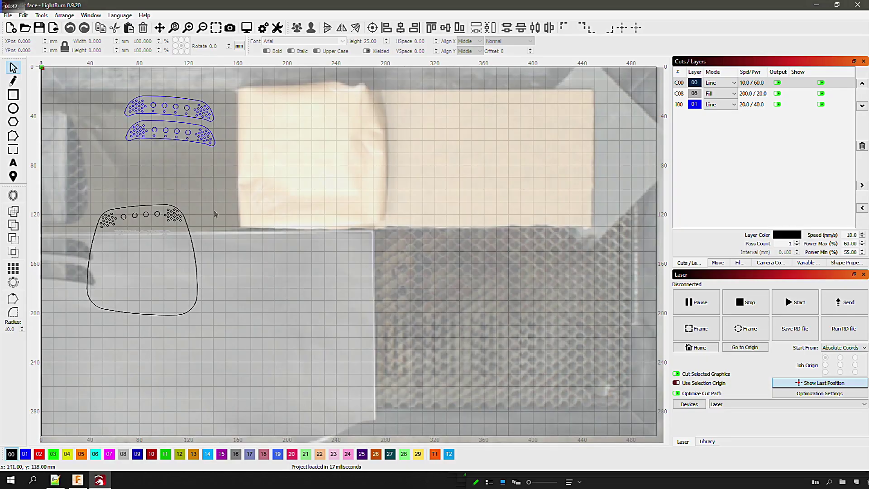
click(172, 122)
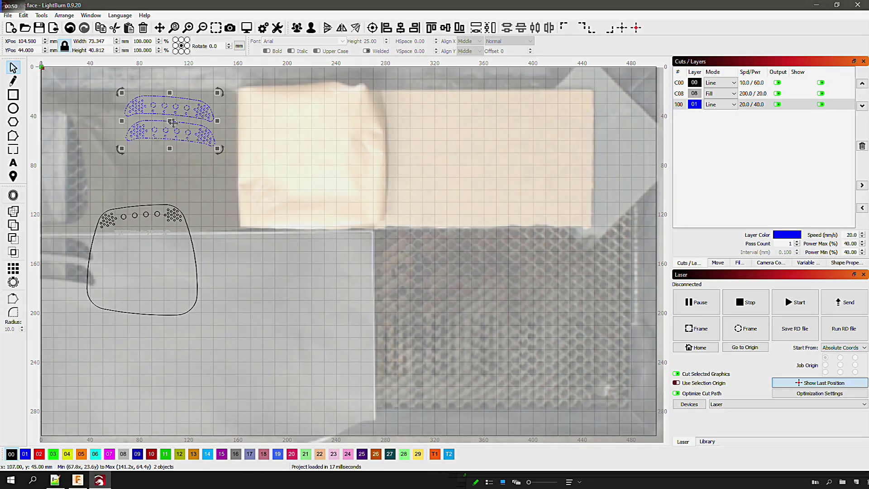